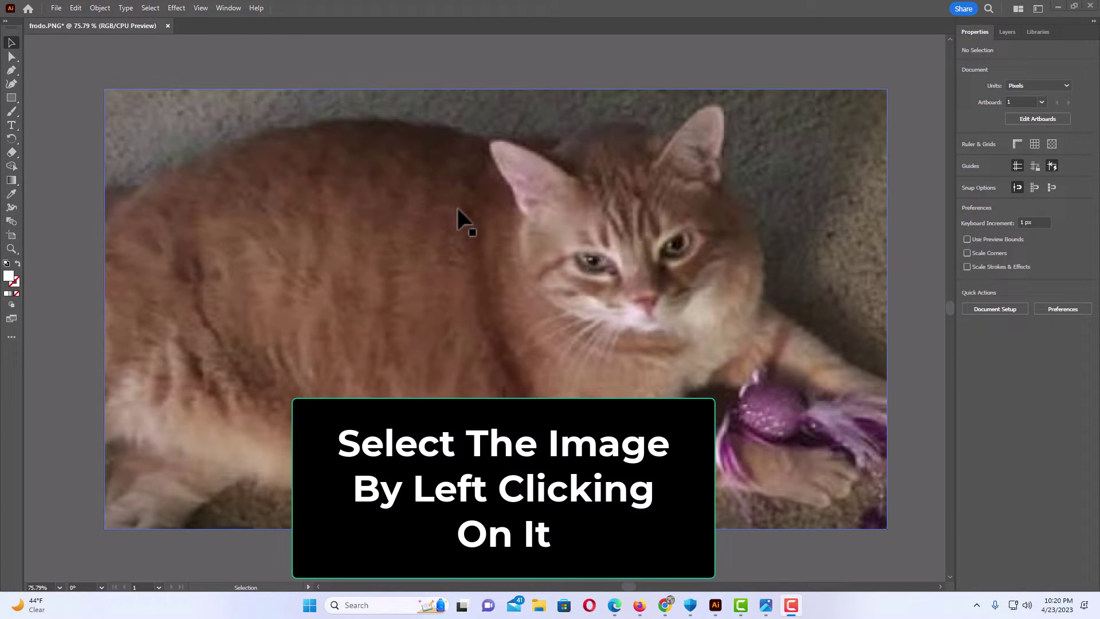
Select the cat photo on the artboard to show its Image properties
left_click(457, 207)
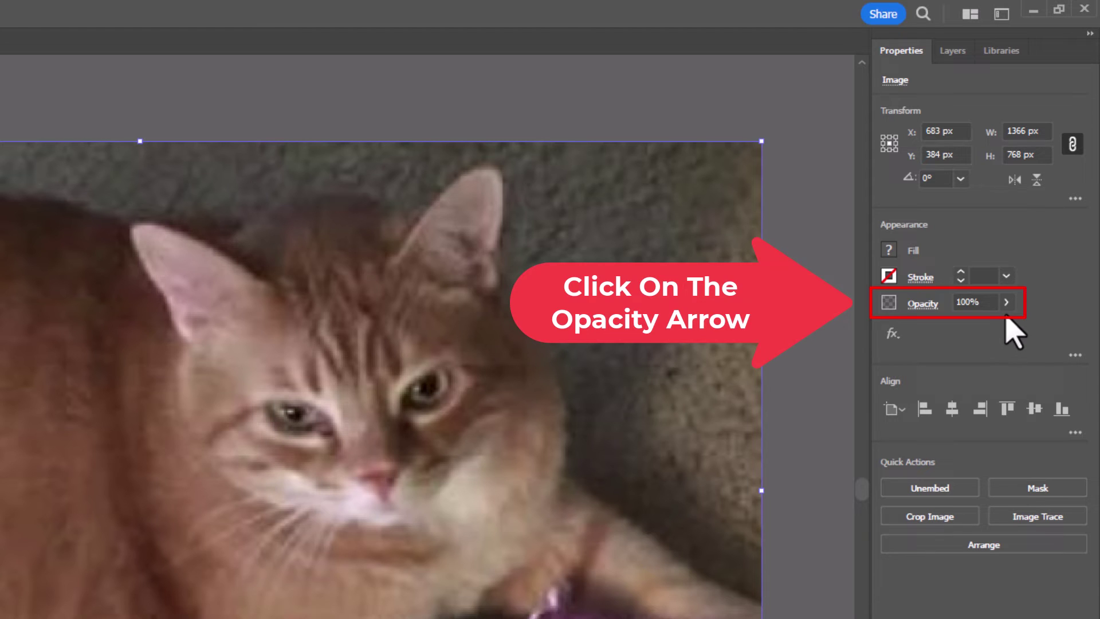
left_click(1006, 302)
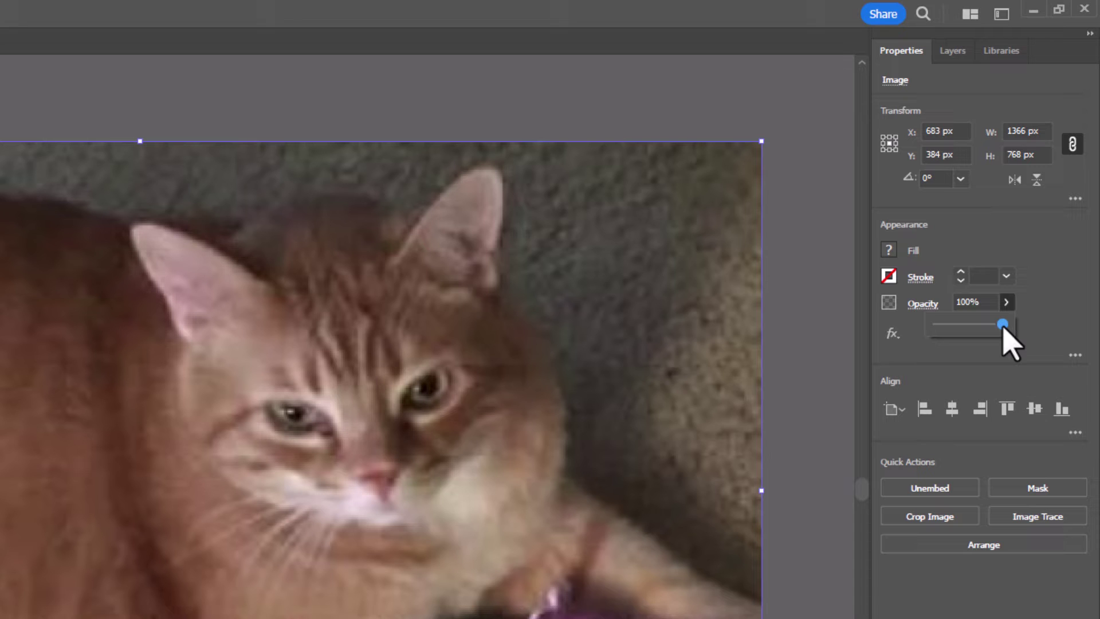
left_click_drag(1002, 327, 967, 327)
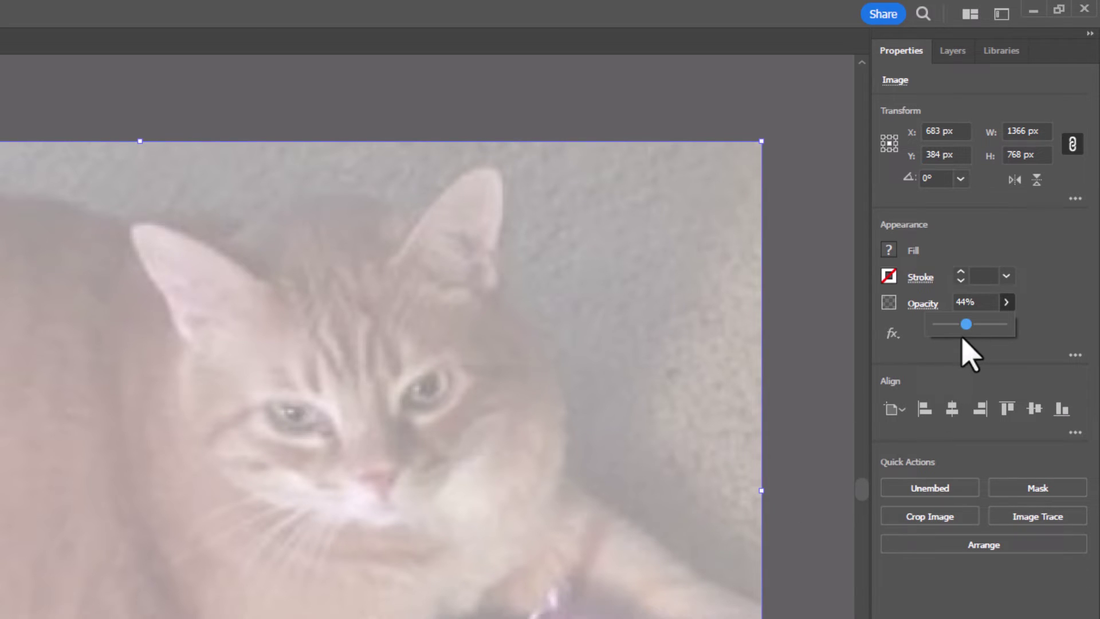
left_click_drag(967, 327, 987, 327)
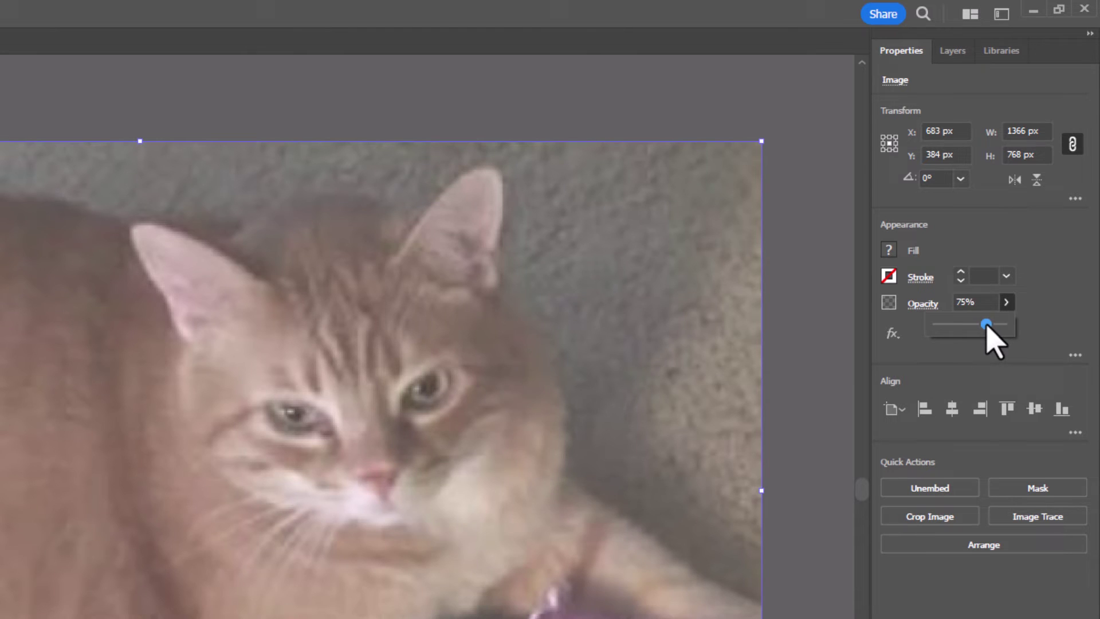
left_click_drag(987, 327, 1006, 327)
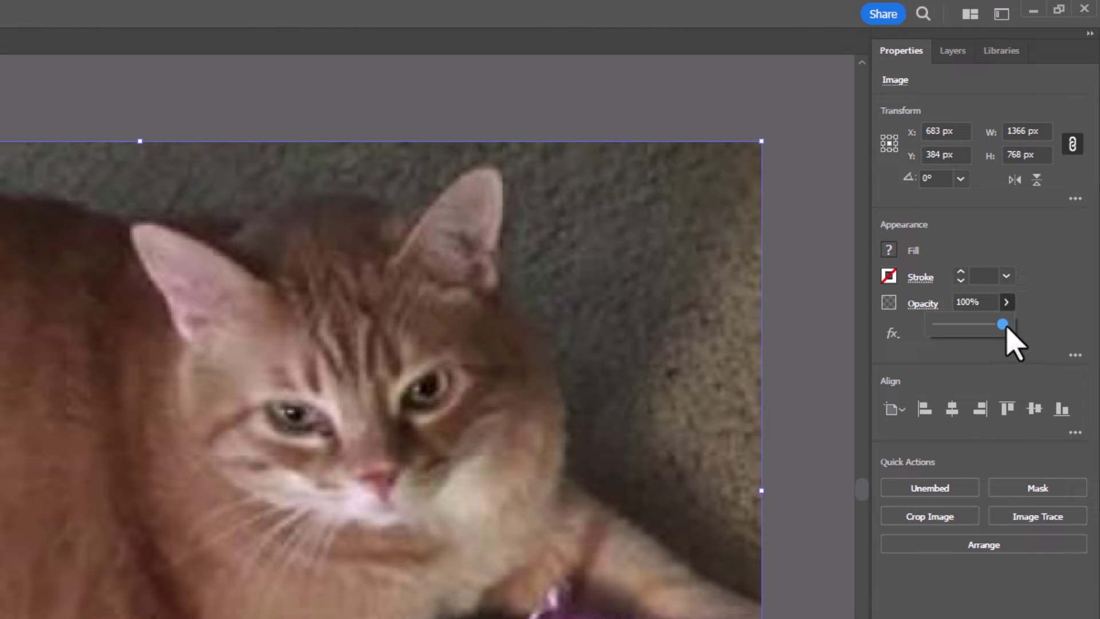
left_click_drag(1003, 325, 937, 327)
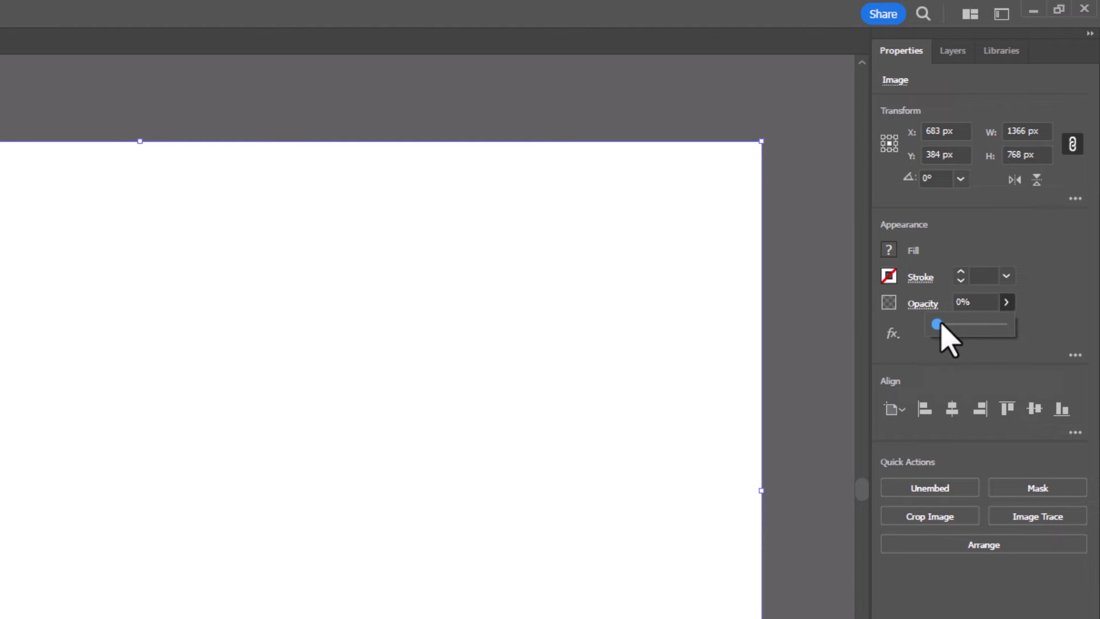
left_click_drag(937, 325, 1005, 325)
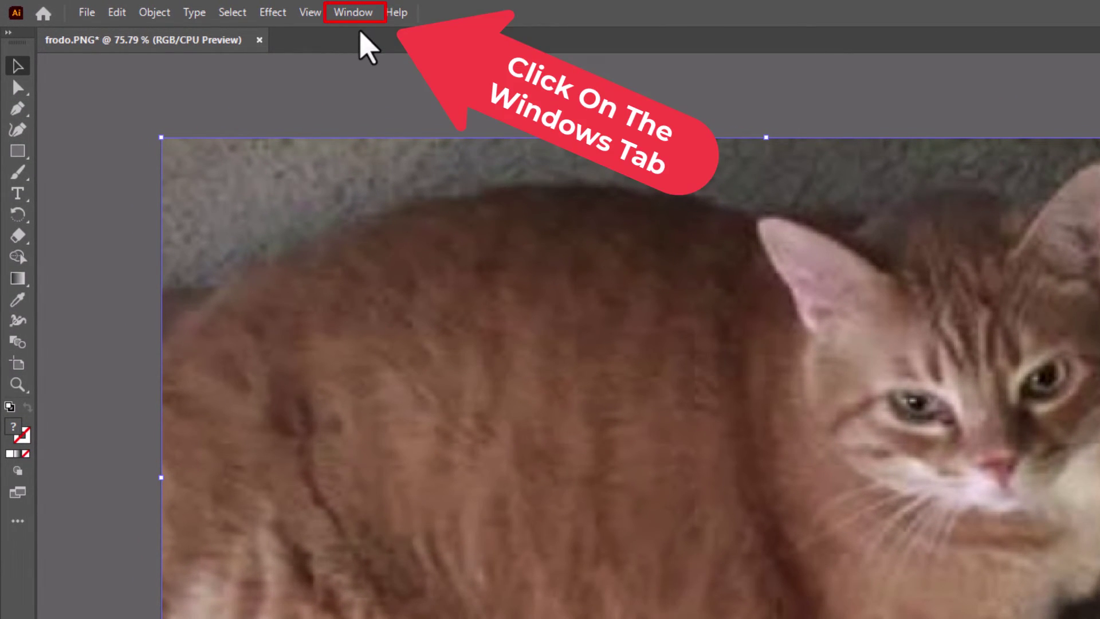
Open the Transparency panel from the Window menu for the cat photo
left_click(354, 13)
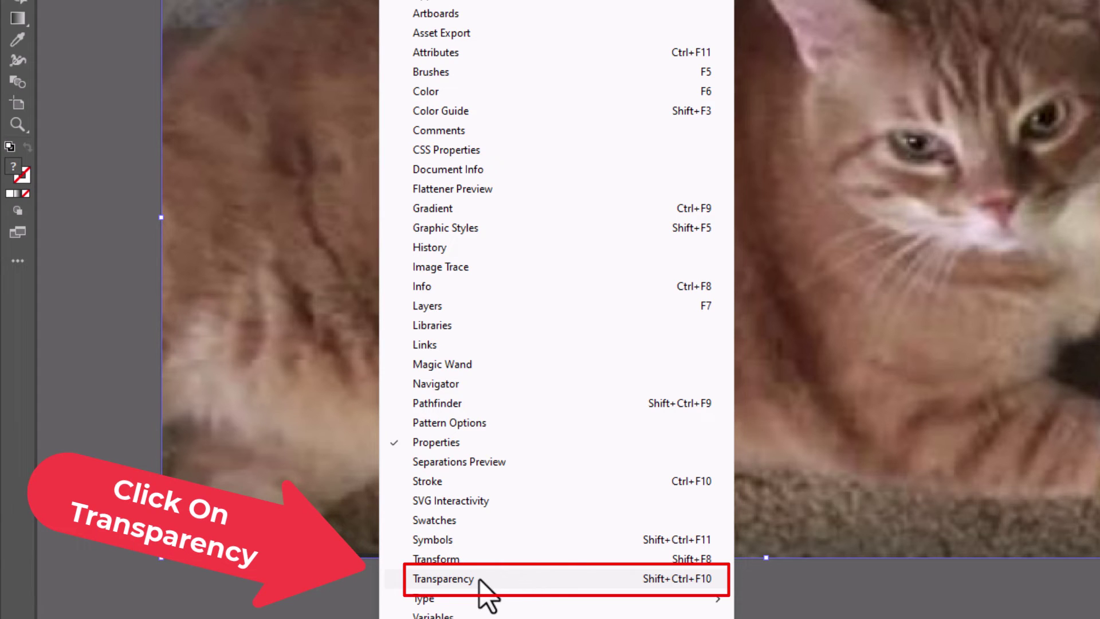
left_click(486, 580)
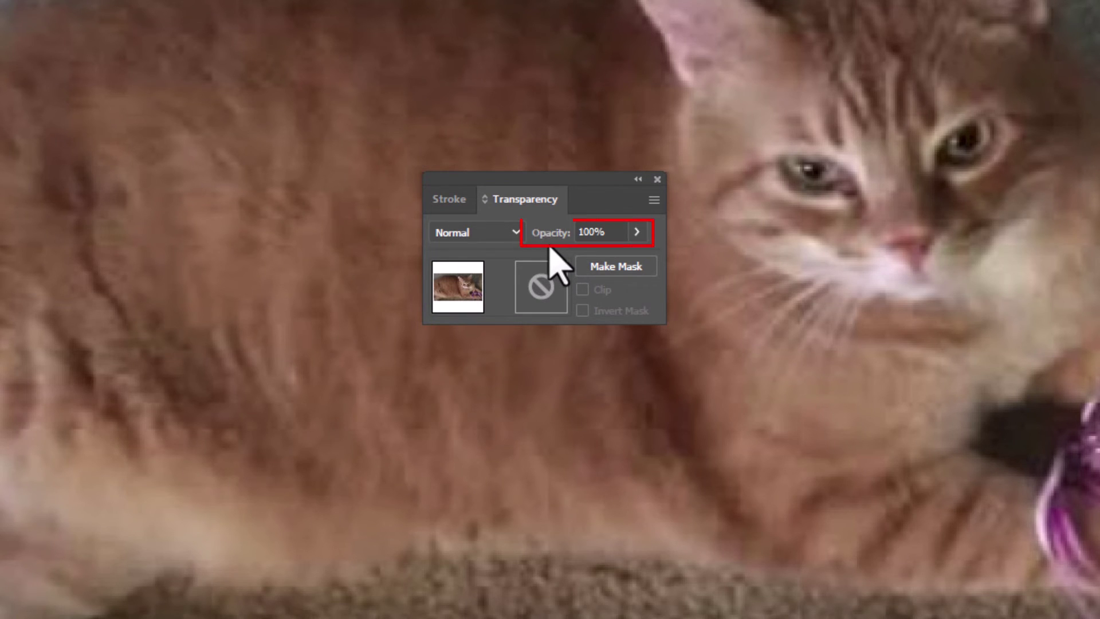
left_click(636, 232)
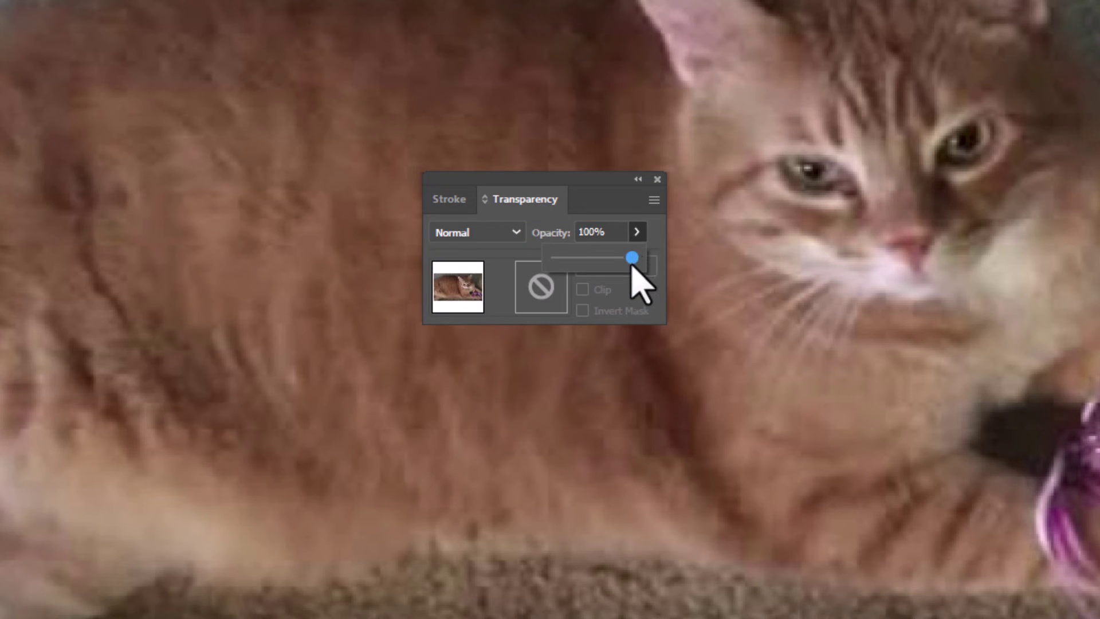
left_click_drag(632, 259, 593, 258)
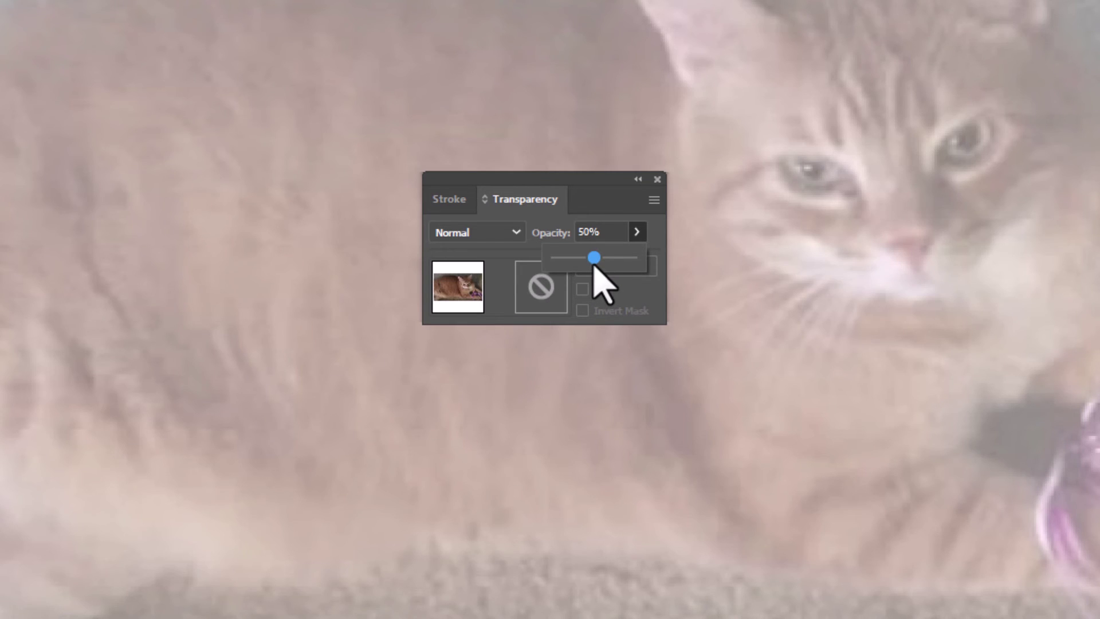
mouse_move(593, 258)
left_mouse_down()
mouse_move(615, 258)
mouse_move(567, 259)
mouse_move(632, 259)
left_mouse_up()
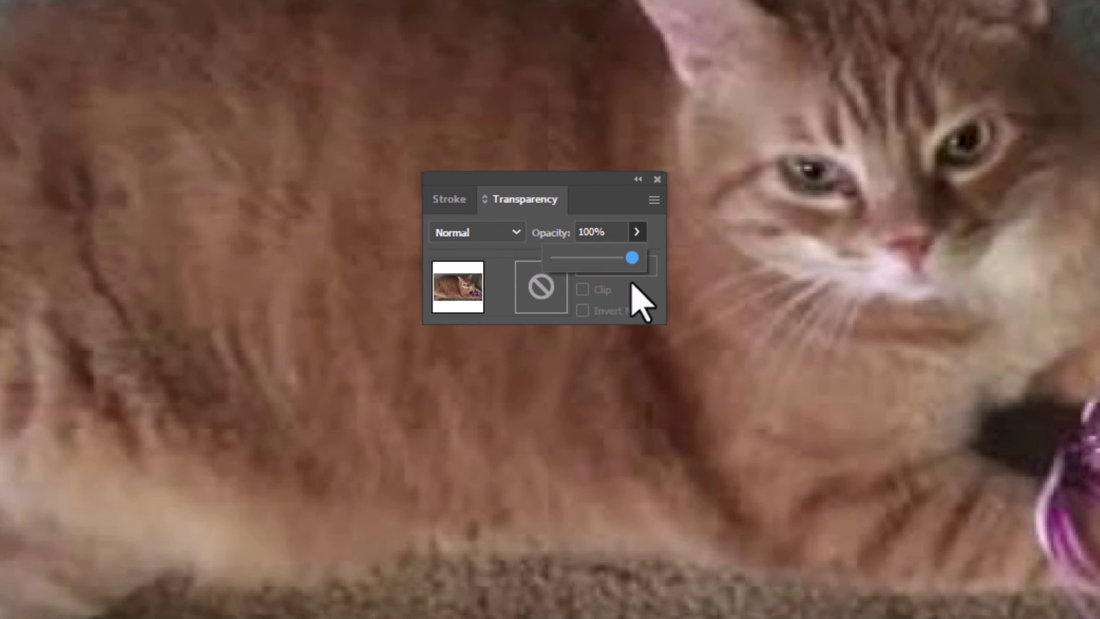